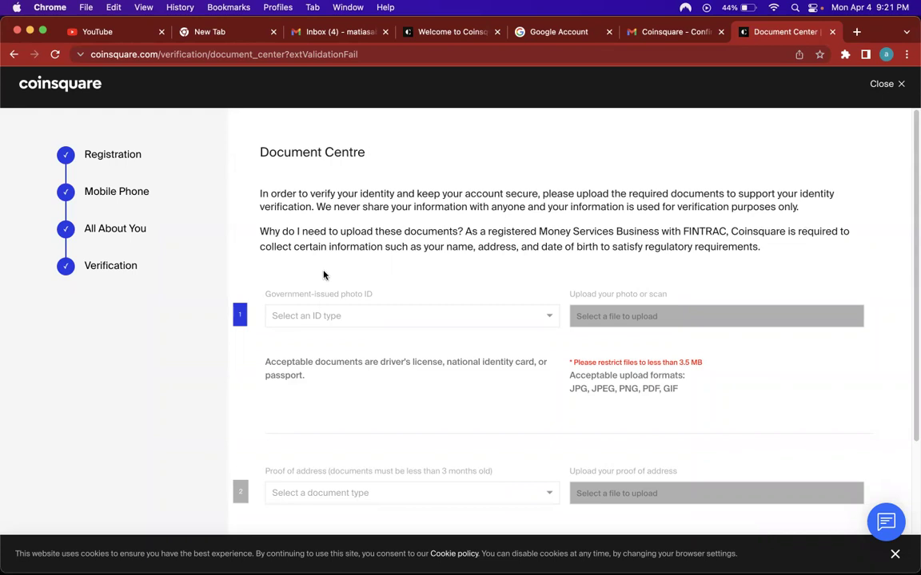
Step: Choose Driver's License as the government-issued photo ID and upload the image of the license's front
click(298, 315)
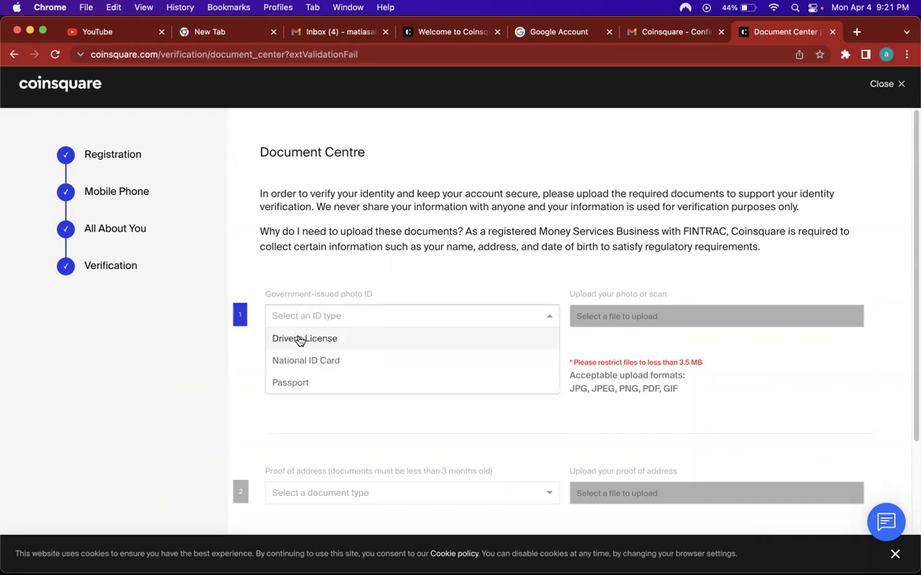
click(300, 339)
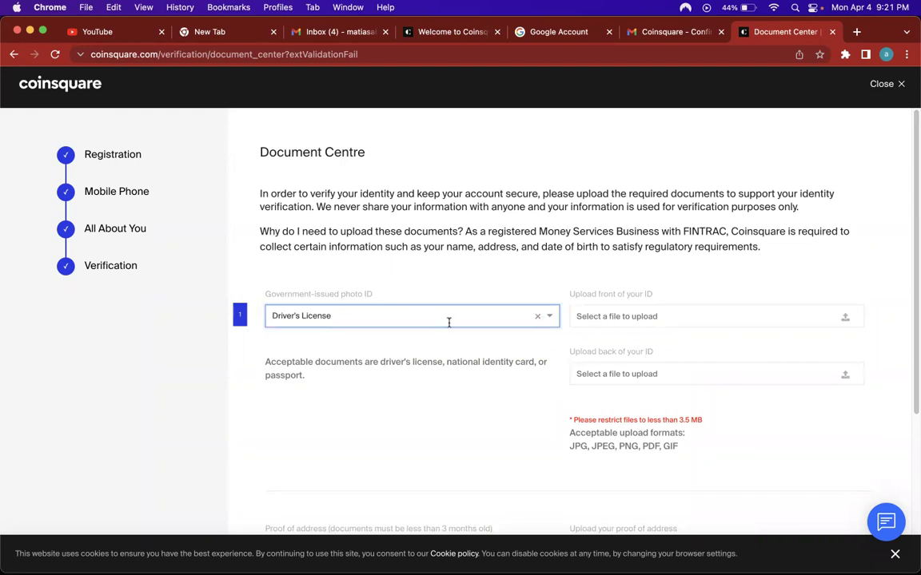
click(651, 317)
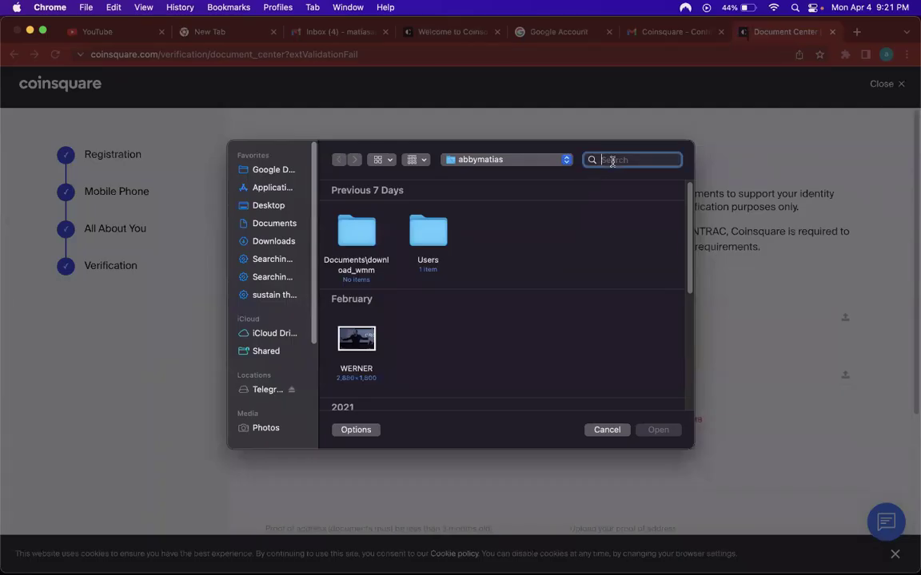
text(BANSING)
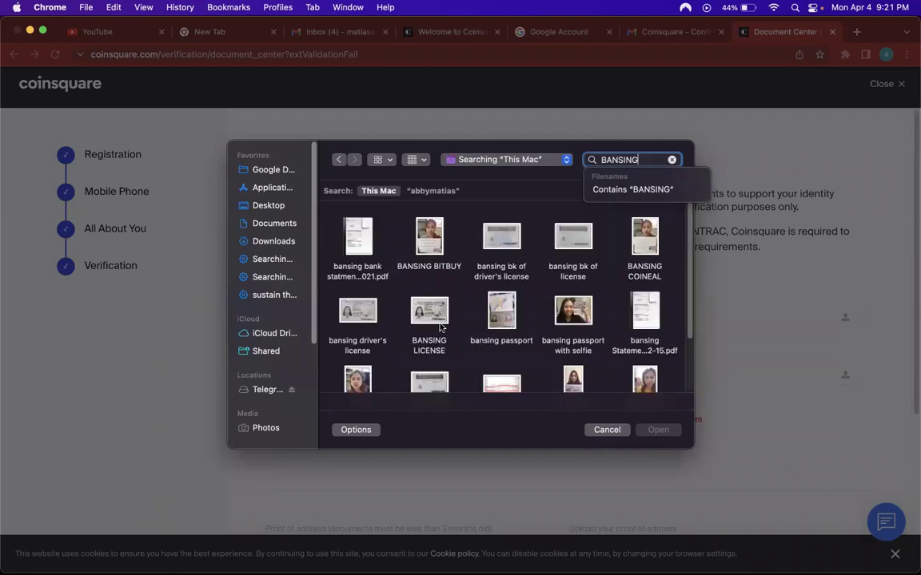
click(358, 312)
click(660, 437)
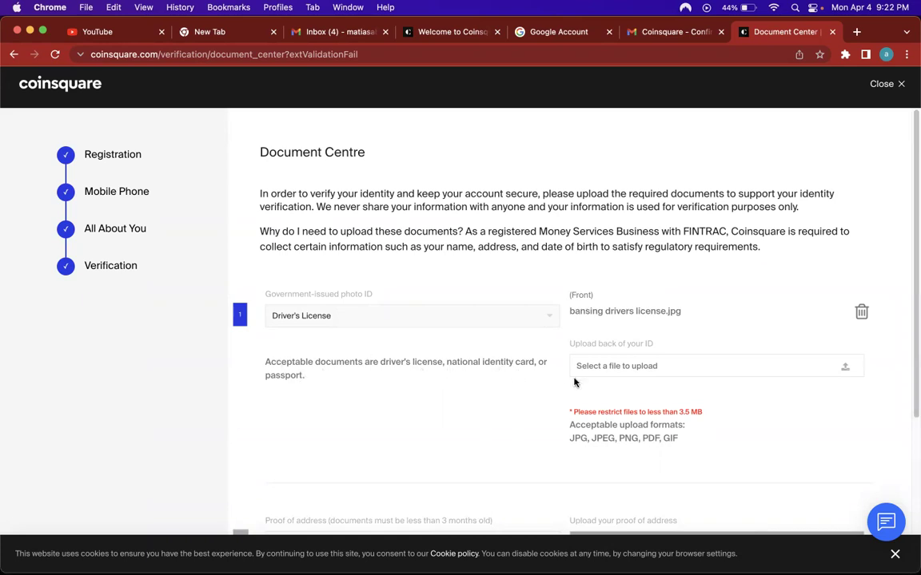
Step: Find the image of the license's back by the customer's surname and upload it as the back of the ID
click(621, 366)
click(611, 160)
text(BANSING)
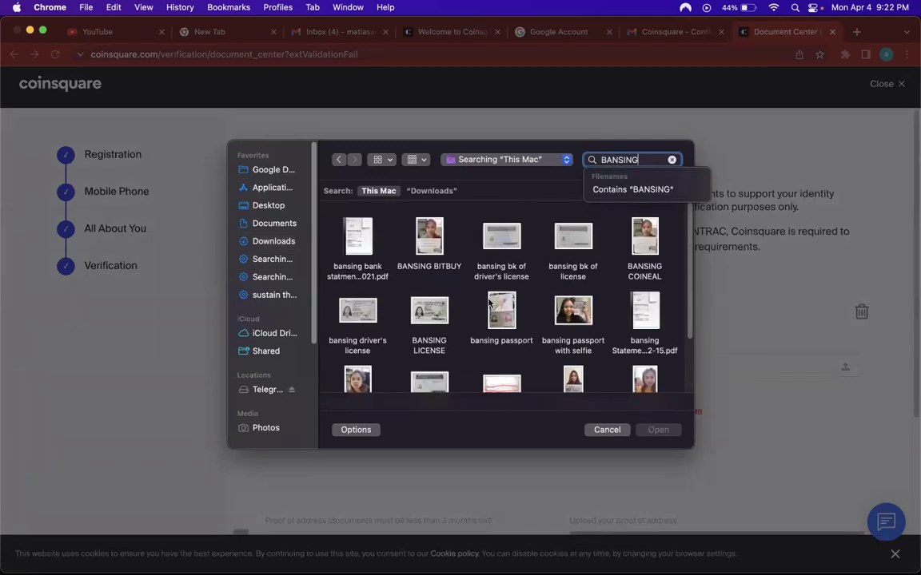
scroll(479, 303, down, 2)
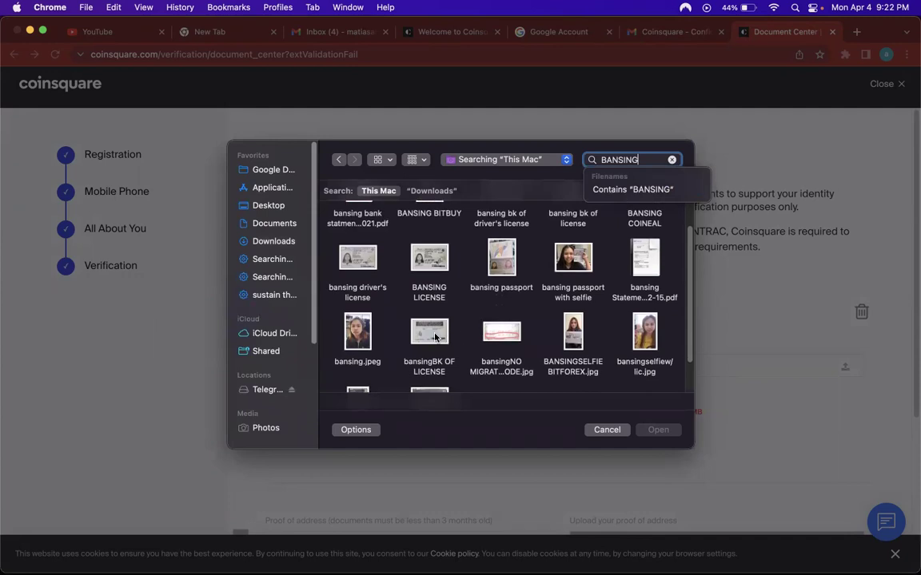
click(436, 337)
click(658, 430)
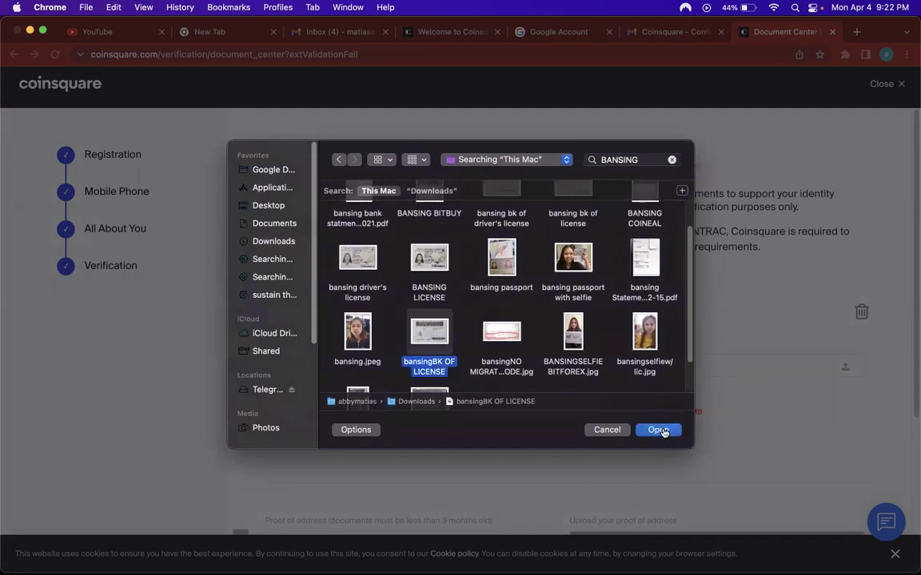
Step: Review the proof-of-address requirements, including the selectable document types and the accepted utilities
scroll(565, 389, down, 2)
scroll(565, 389, down, 3)
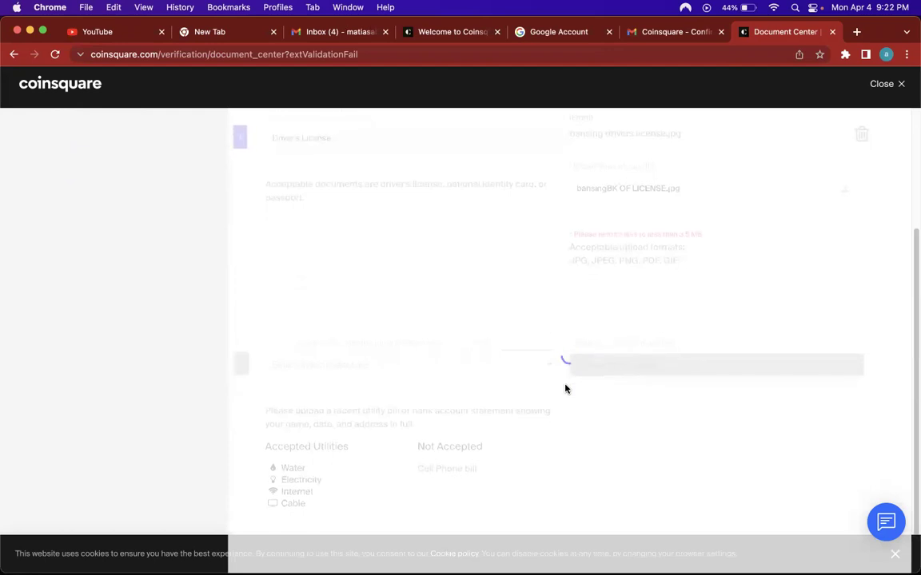
scroll(565, 389, up, 2)
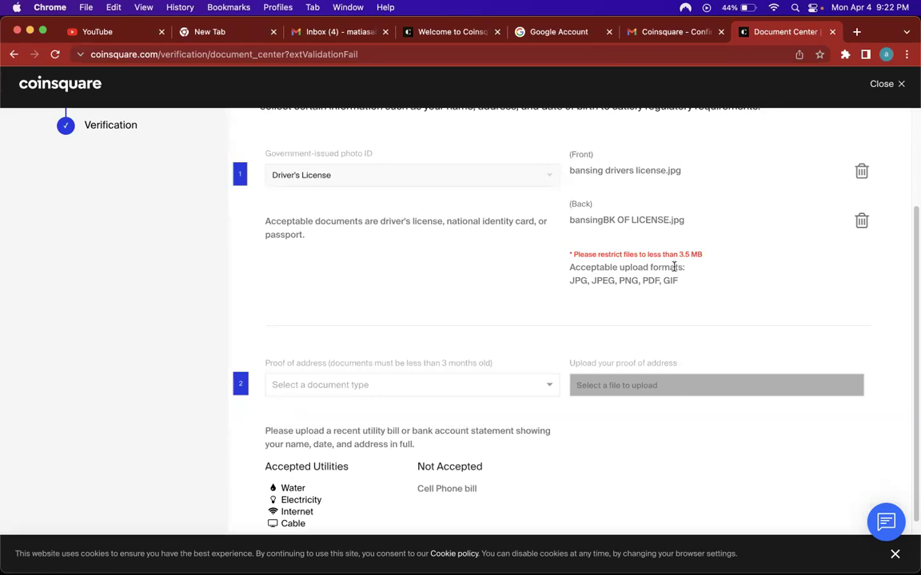
scroll(682, 269, up, 1)
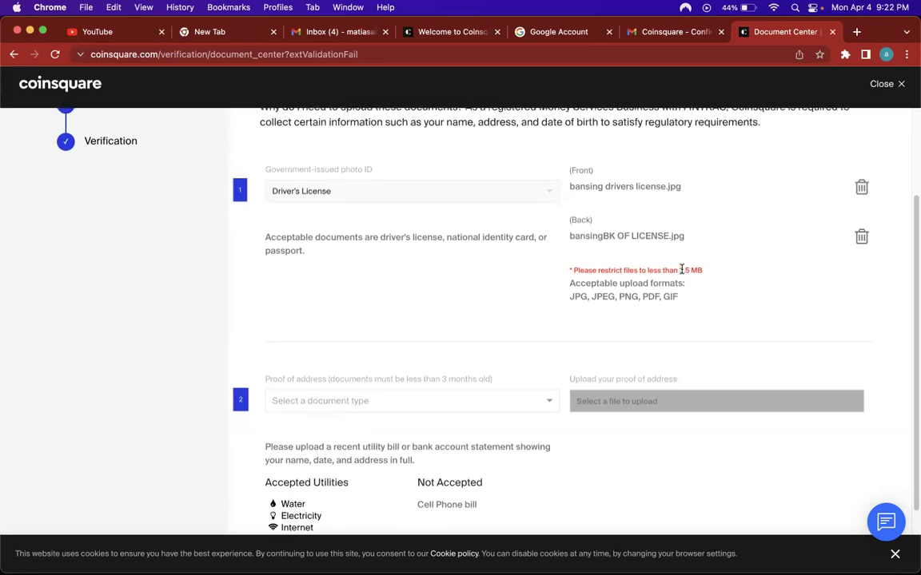
click(337, 402)
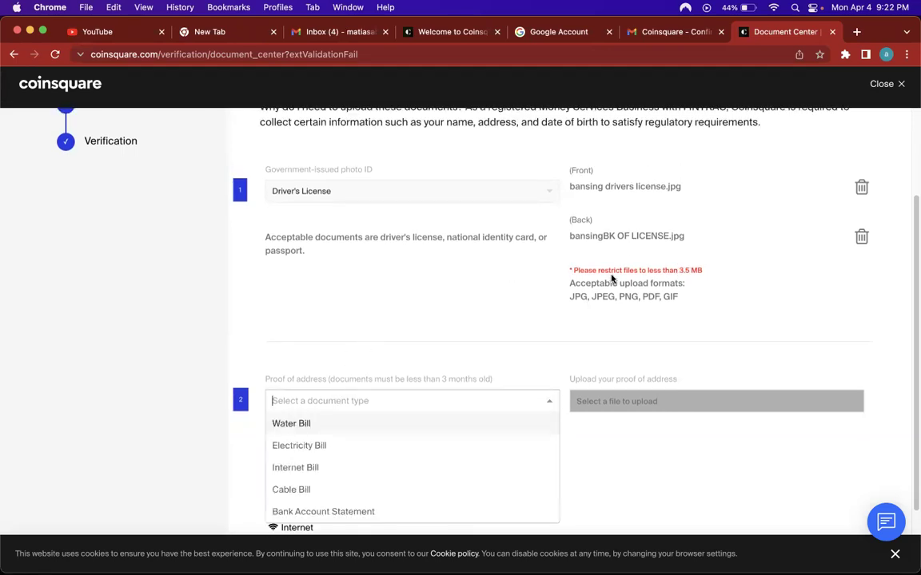
click(578, 274)
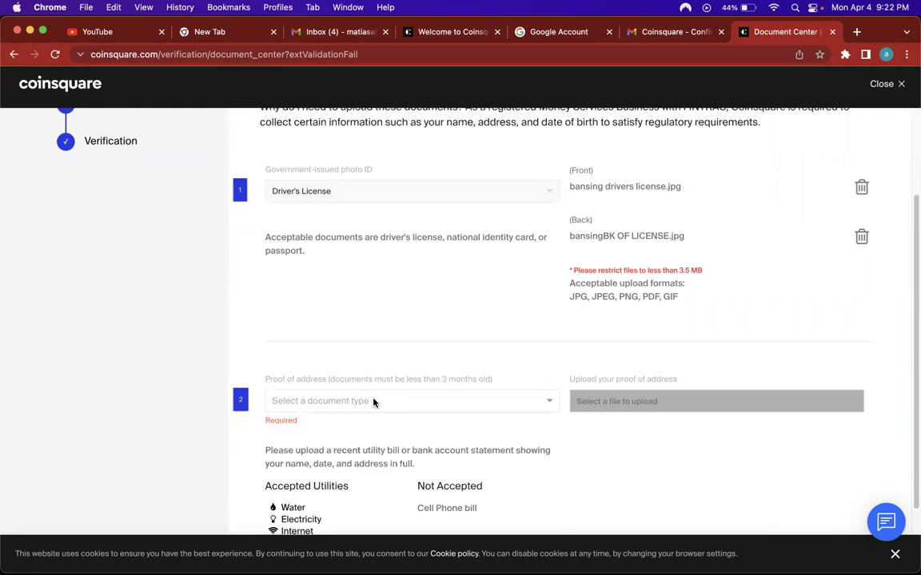
scroll(373, 402, down, 3)
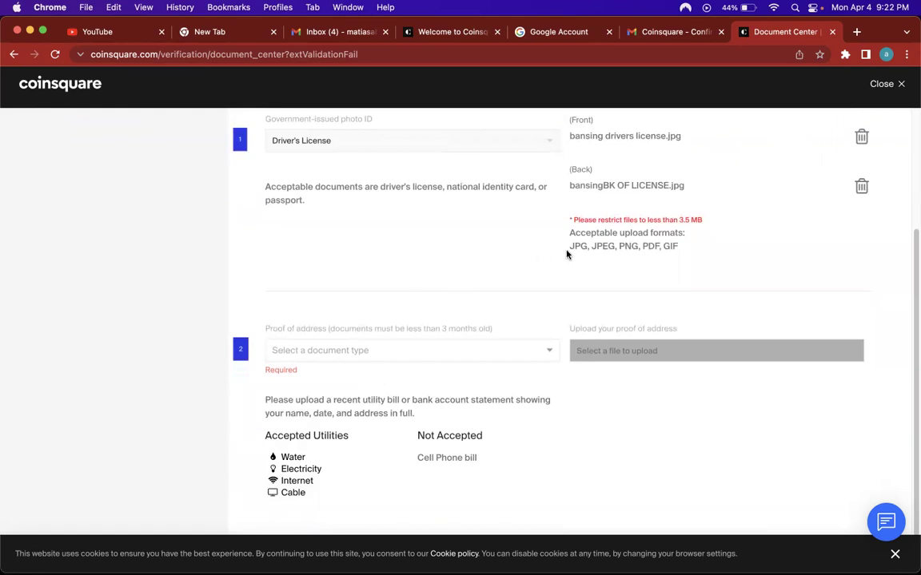
scroll(328, 356, down, 3)
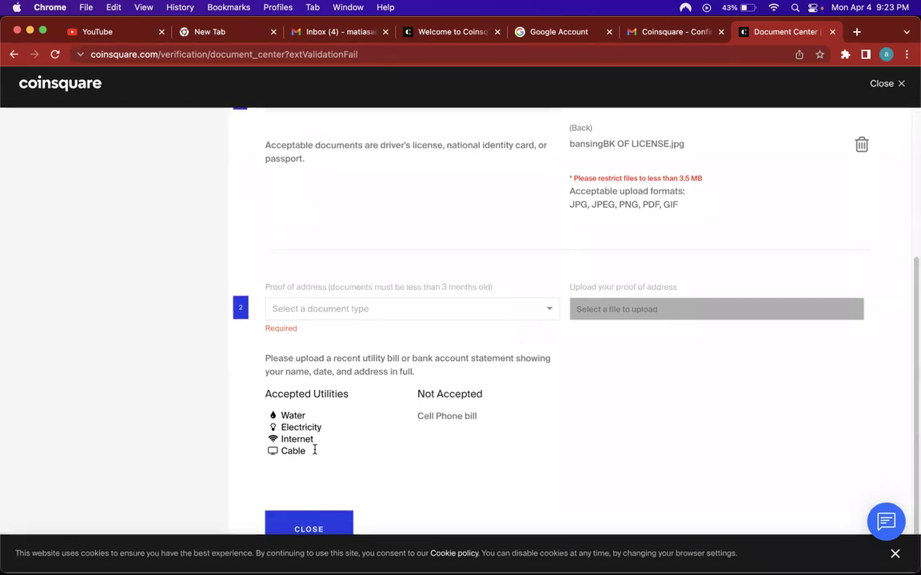
click(465, 310)
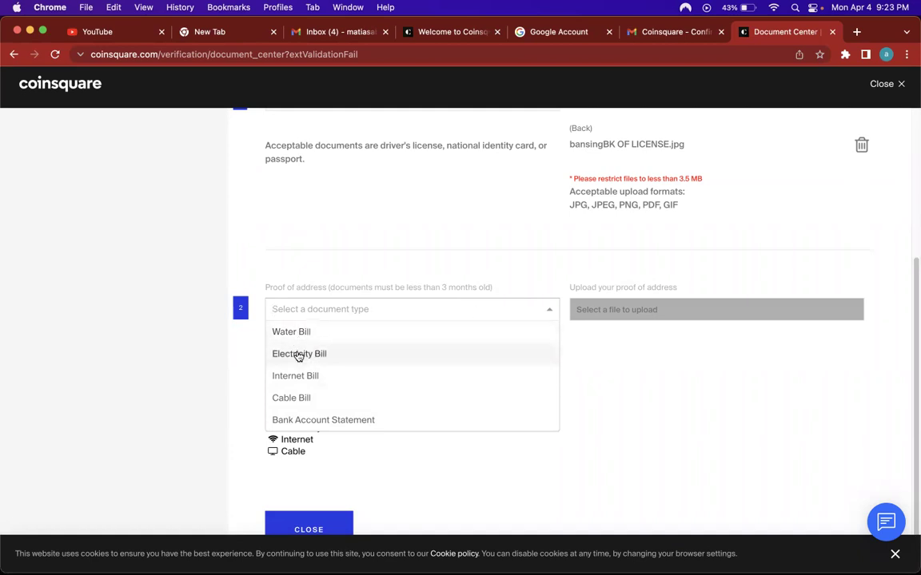
click(243, 419)
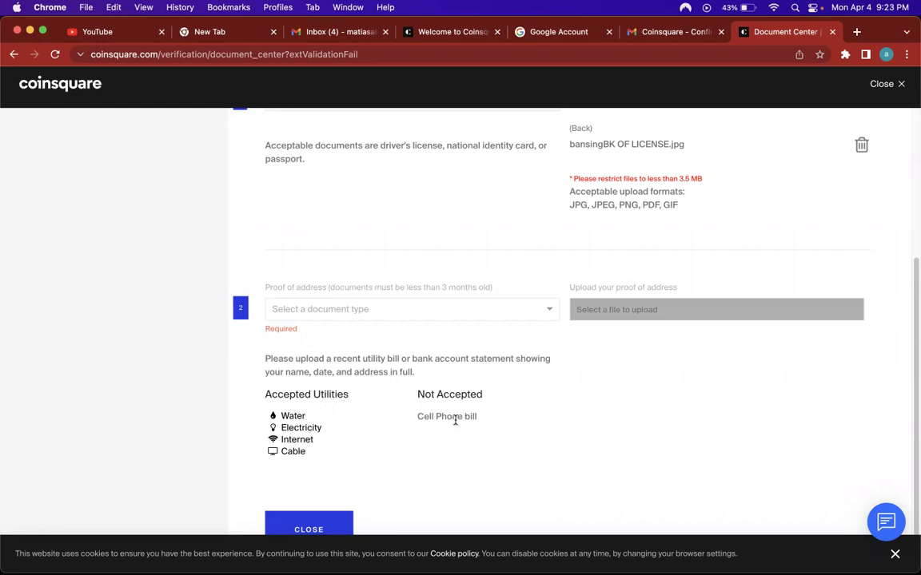
Step: Choose Bank Account Statement as proof of address and upload the customer's March 2021 bank statement PDF
click(443, 310)
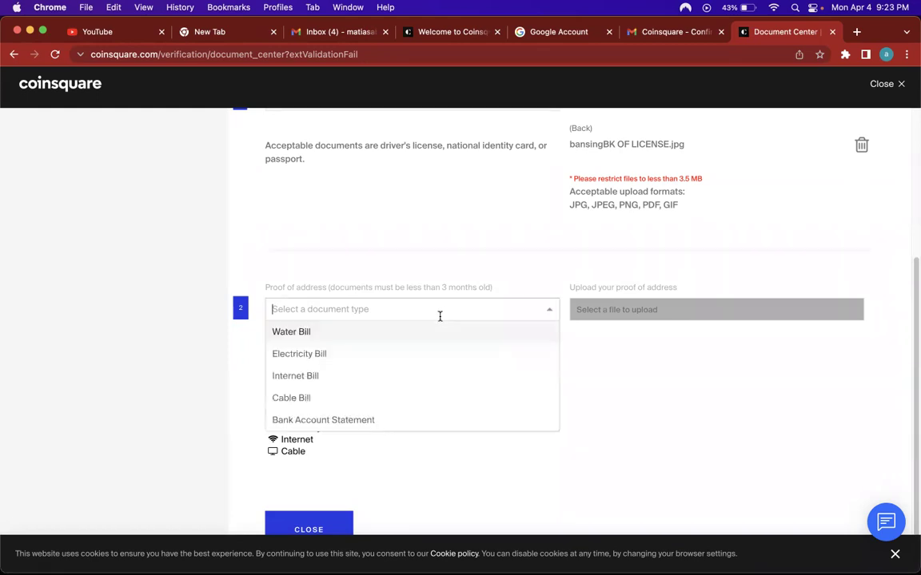
click(357, 420)
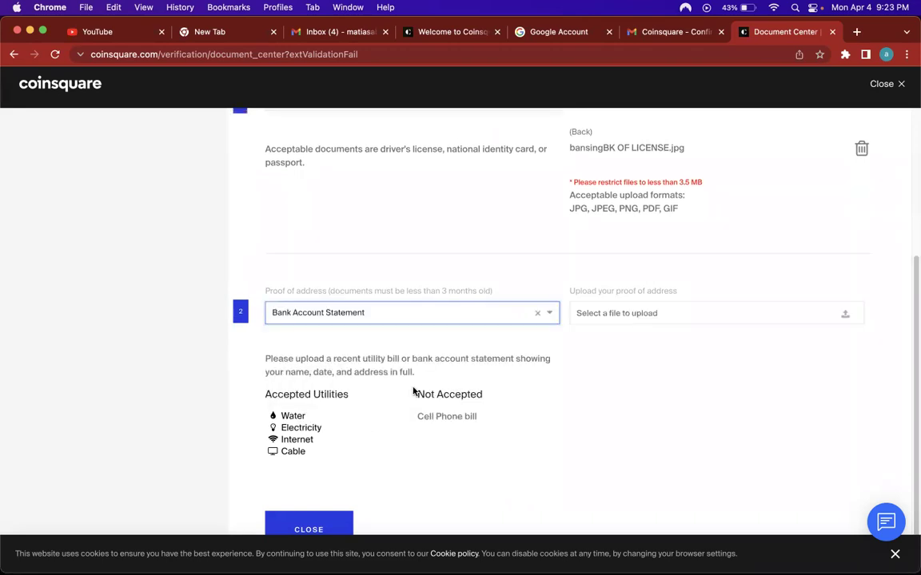
click(682, 318)
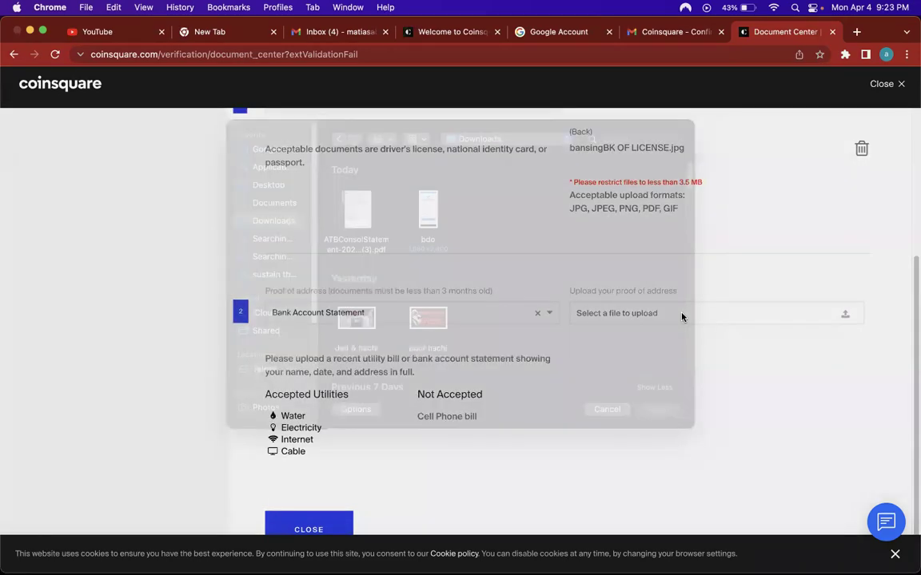
click(620, 159)
text(BANSING)
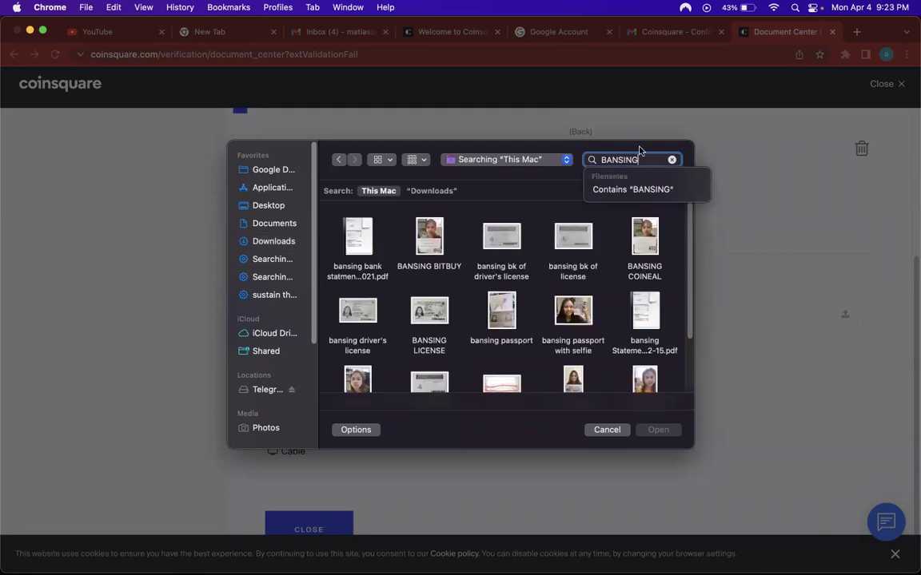
text( BANC)
key(BackSpace)
key(BackSpace)
text(NK)
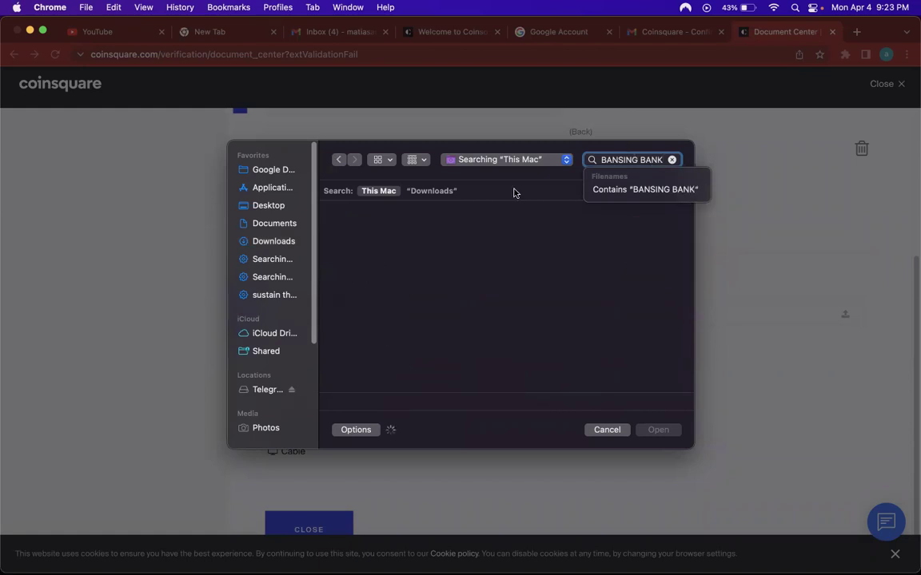
click(360, 237)
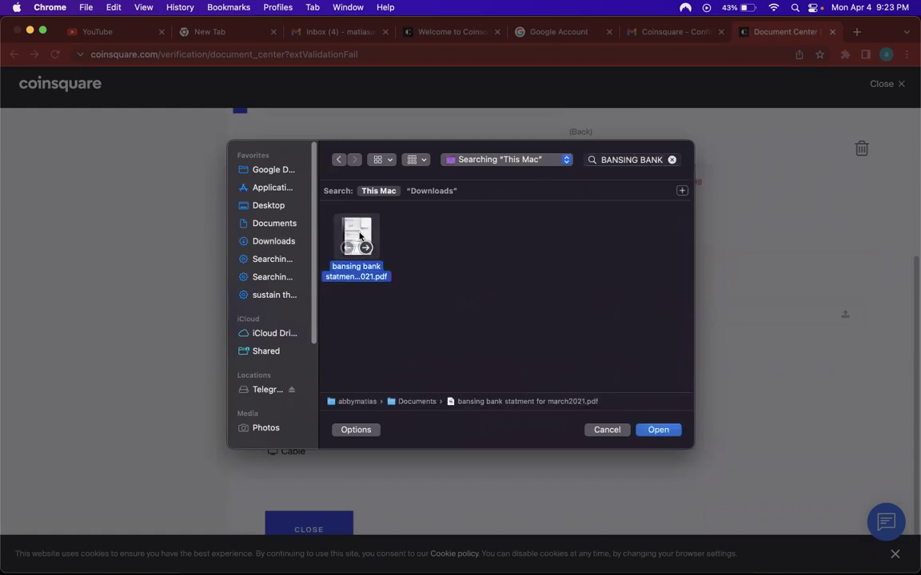
click(657, 430)
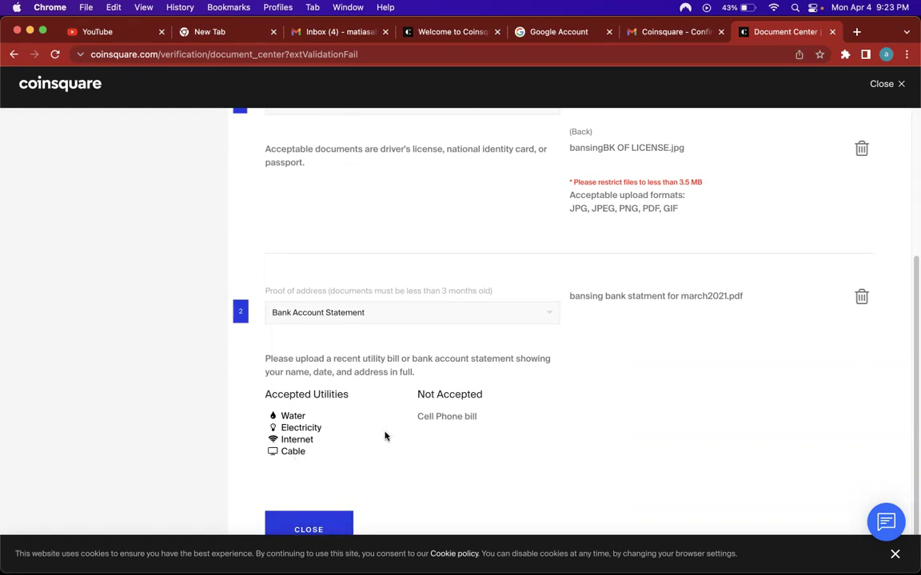
Step: Close the Document Centre, go to the account dashboard and dismiss its introductory tour
click(308, 526)
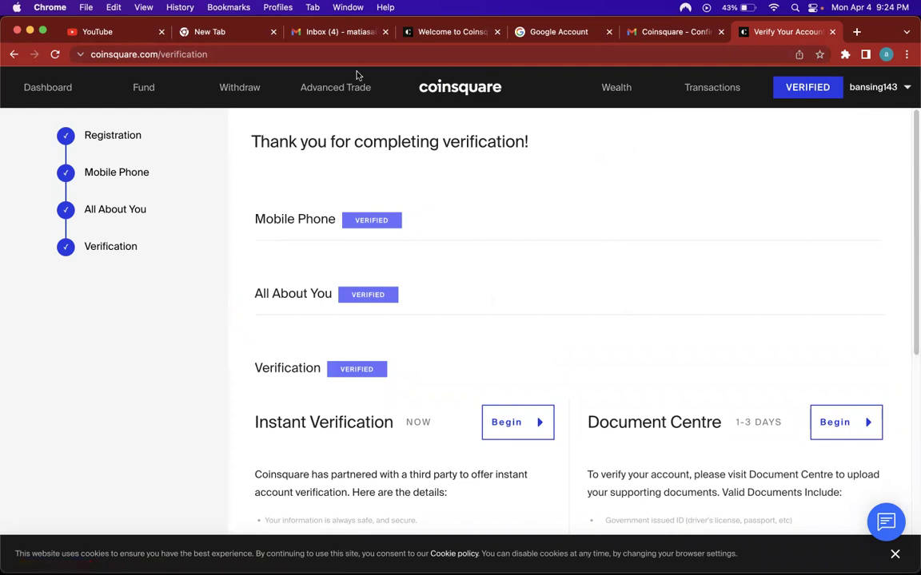
click(46, 89)
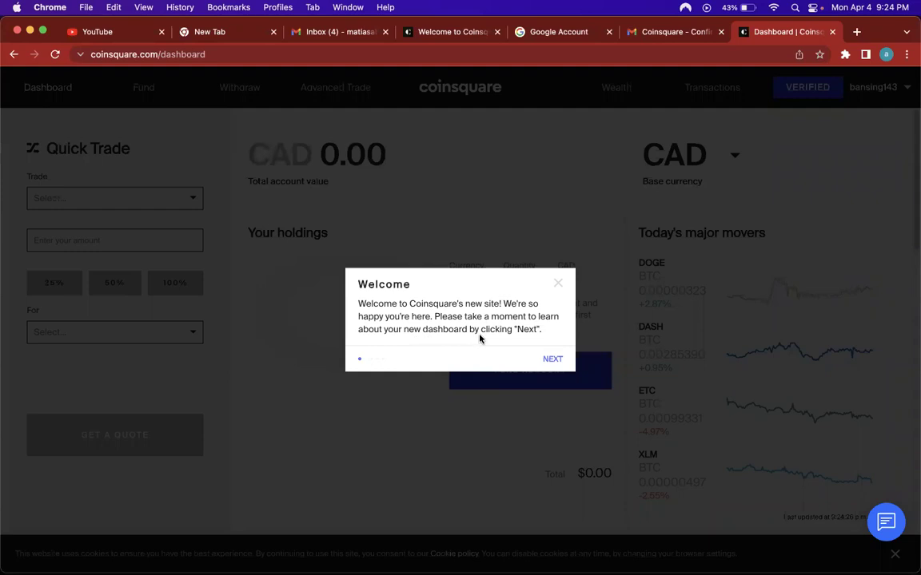
click(551, 359)
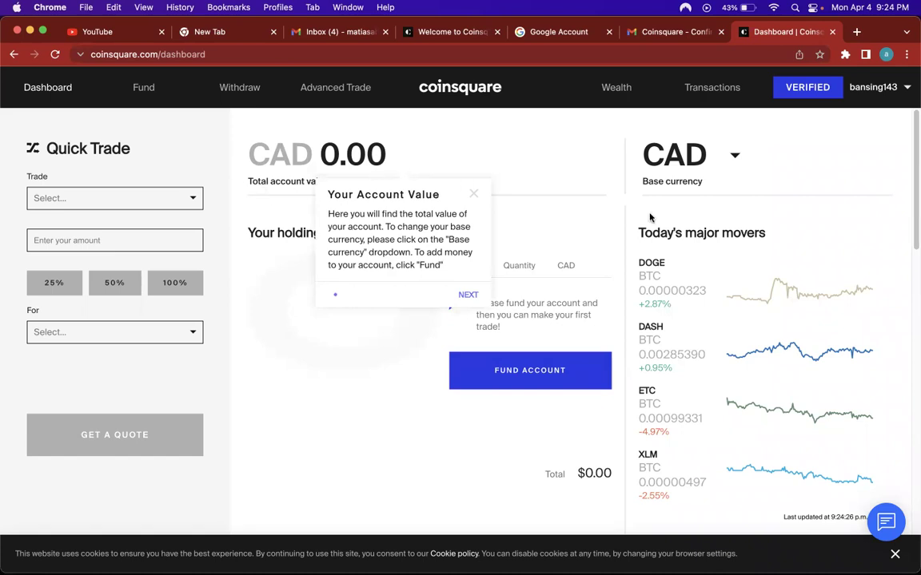
click(475, 196)
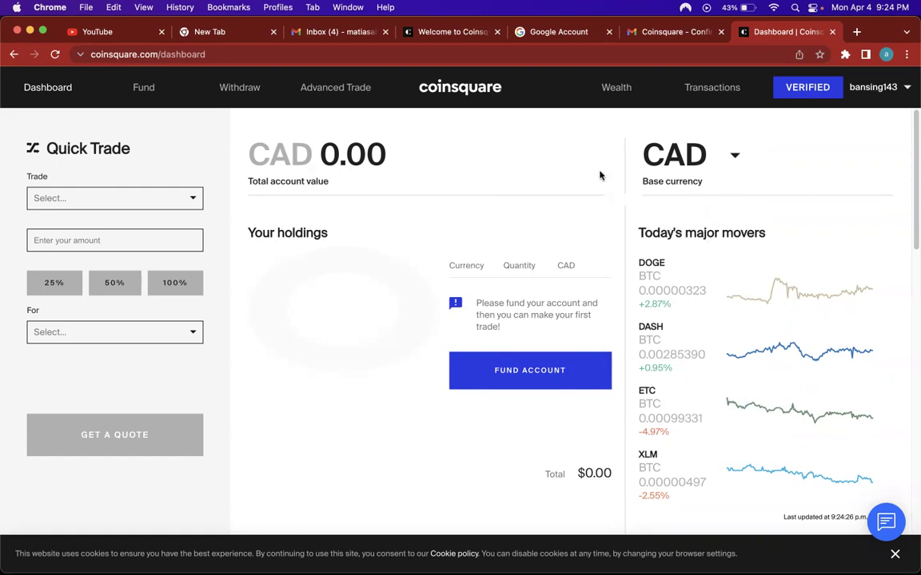
Step: View the Wealth service page and return to the account dashboard
click(622, 94)
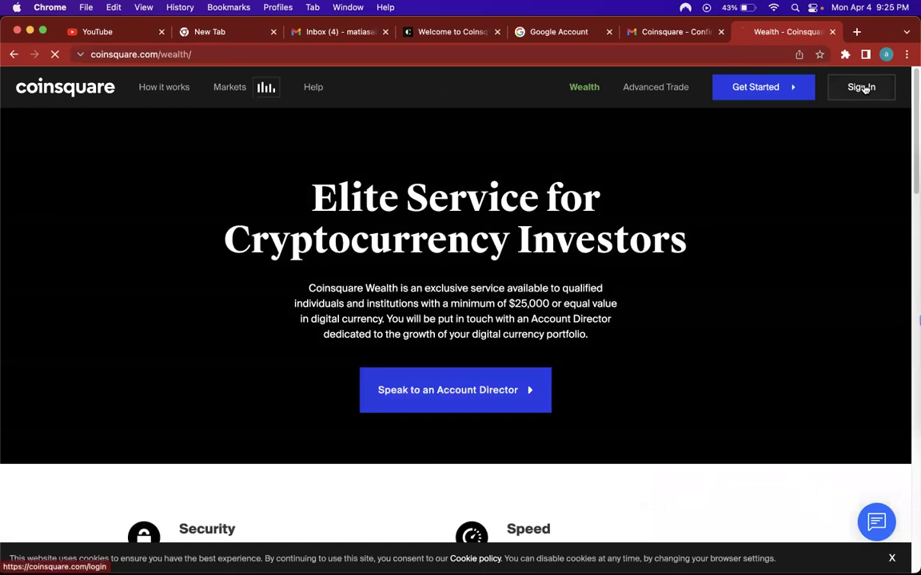
click(862, 88)
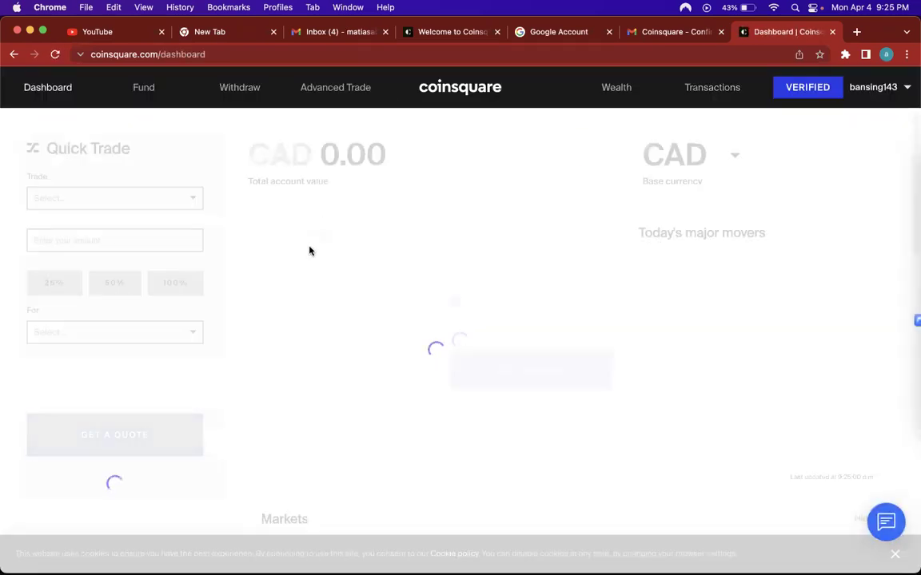